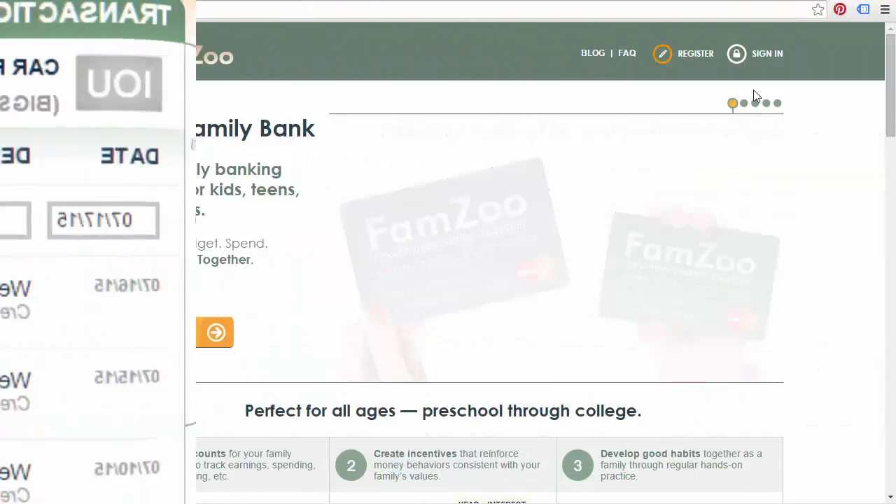
# Step: Sign in to the FamZoo family account by entering the member's password
pyautogui.click(766, 55)
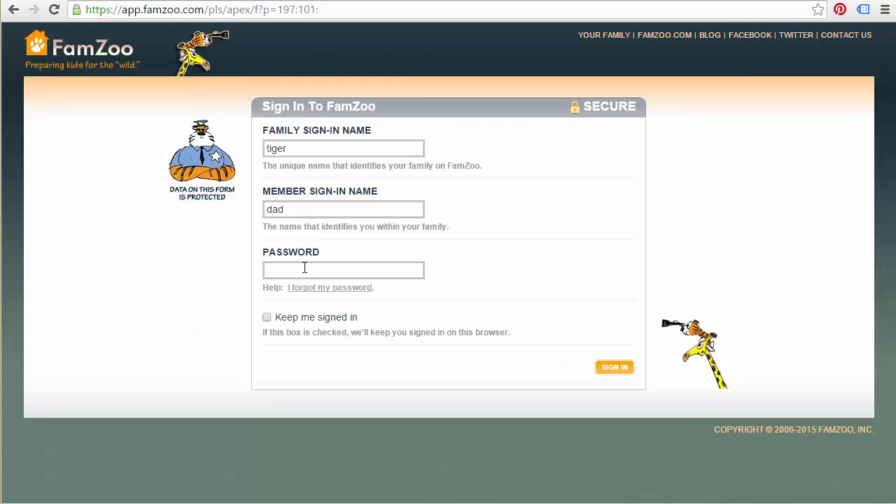
pyautogui.click(304, 270)
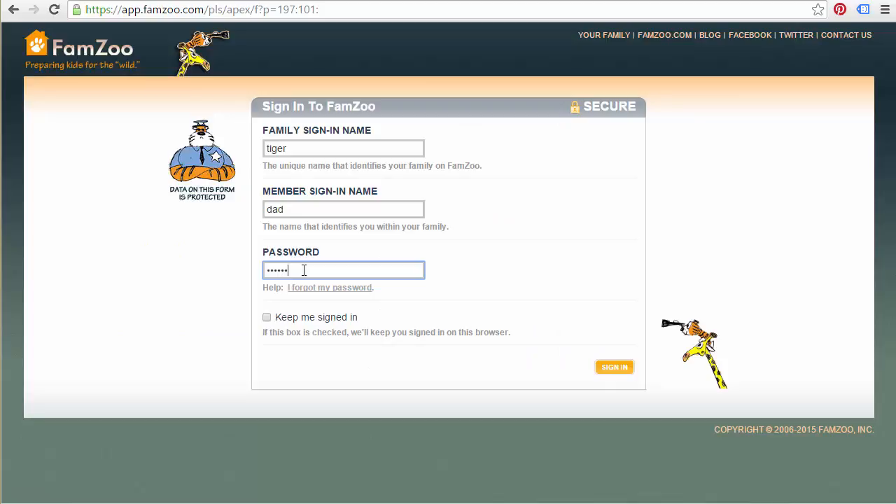
pyautogui.click(615, 367)
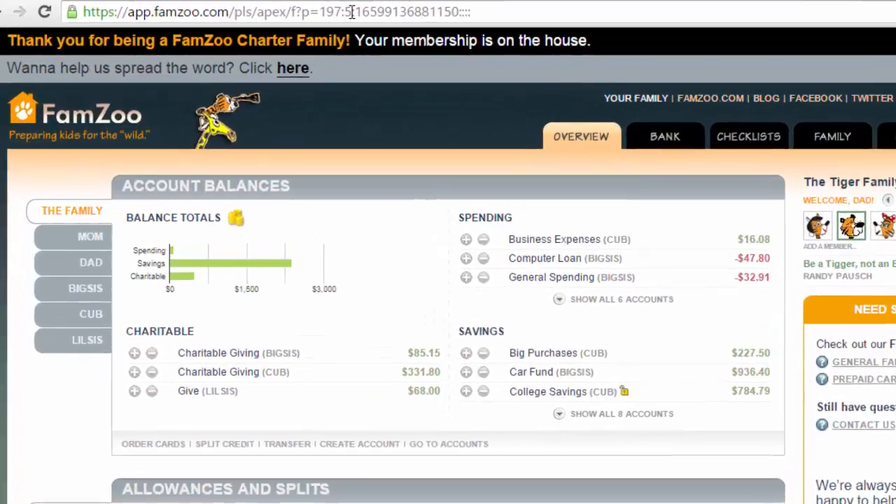
# Step: Open page 17 by editing the page number in the address, and download the Car Fund (BigSis) transactions as a spreadsheet
pyautogui.moveTo(300, 9); pyautogui.dragTo(306, 9)
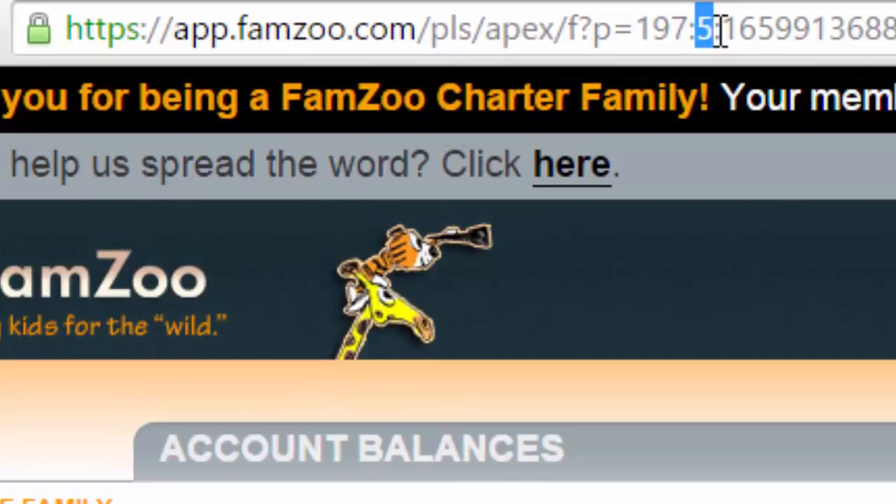
pyautogui.write('17')
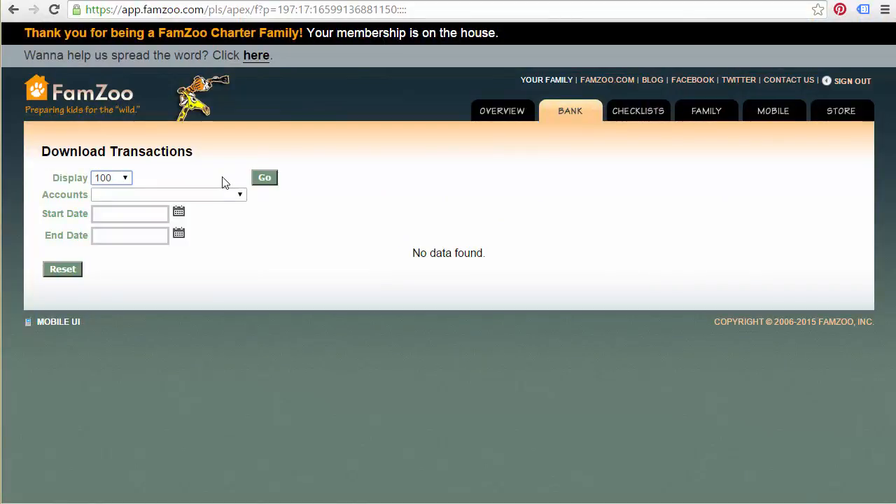
pyautogui.click(194, 194)
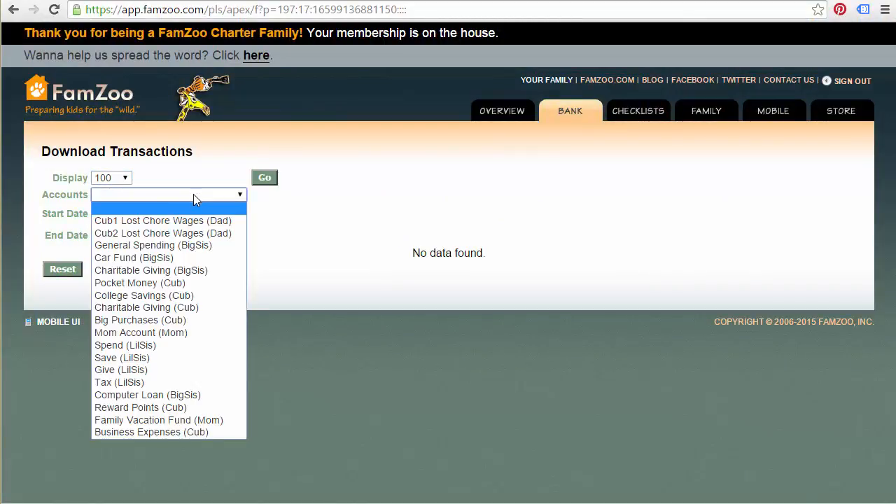
pyautogui.click(169, 260)
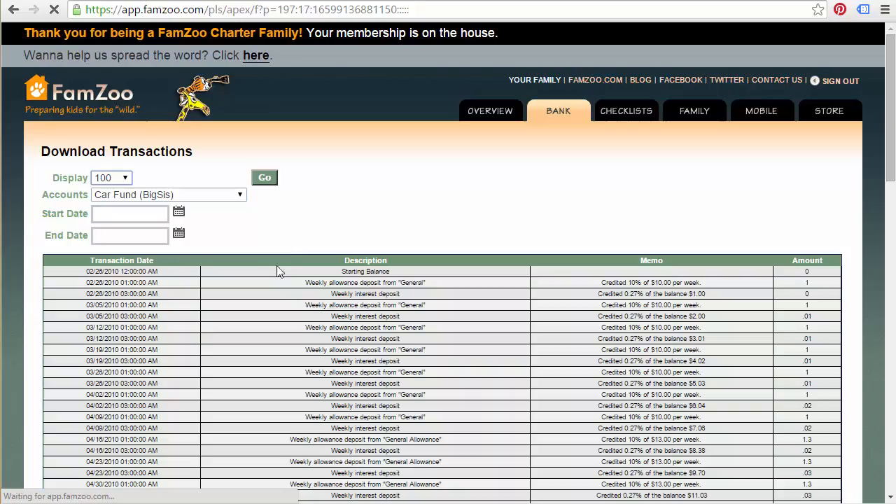
pyautogui.moveTo(886, 180); pyautogui.dragTo(890, 494)
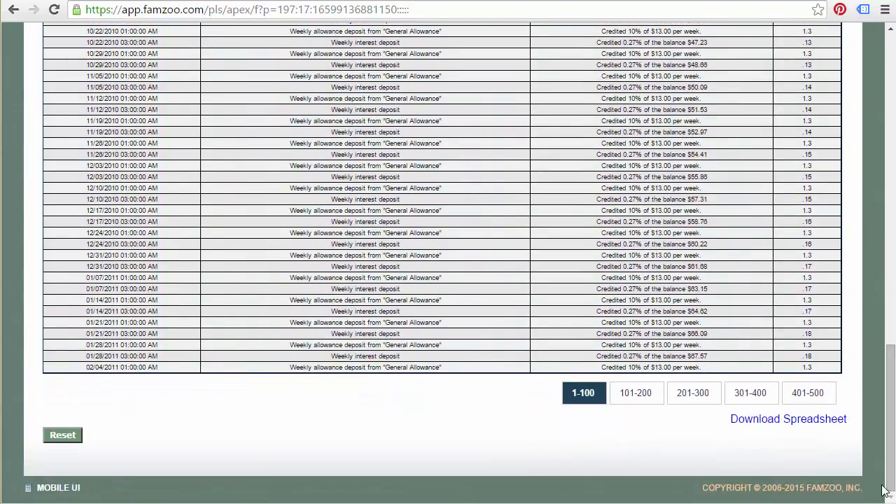
pyautogui.click(785, 420)
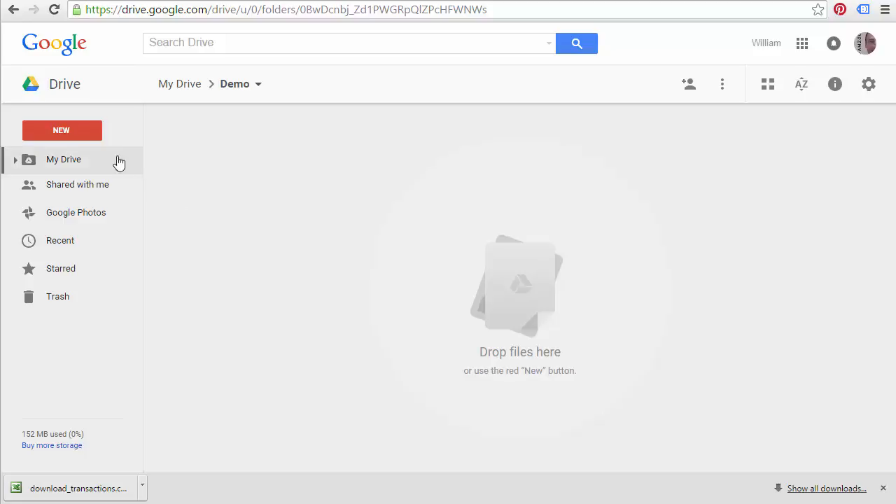
# Step: Create a Google Sheets spreadsheet in Google Drive's Demo folder and upload download_transactions.csv for import
pyautogui.click(70, 136)
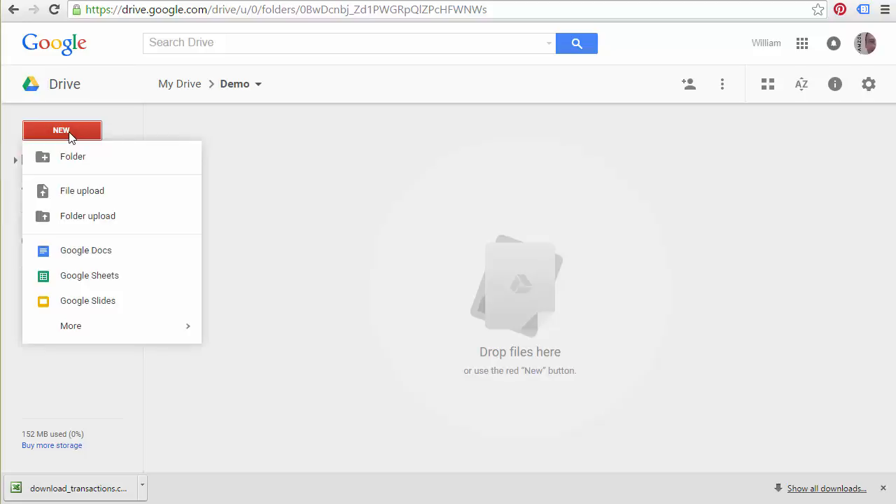
pyautogui.click(103, 277)
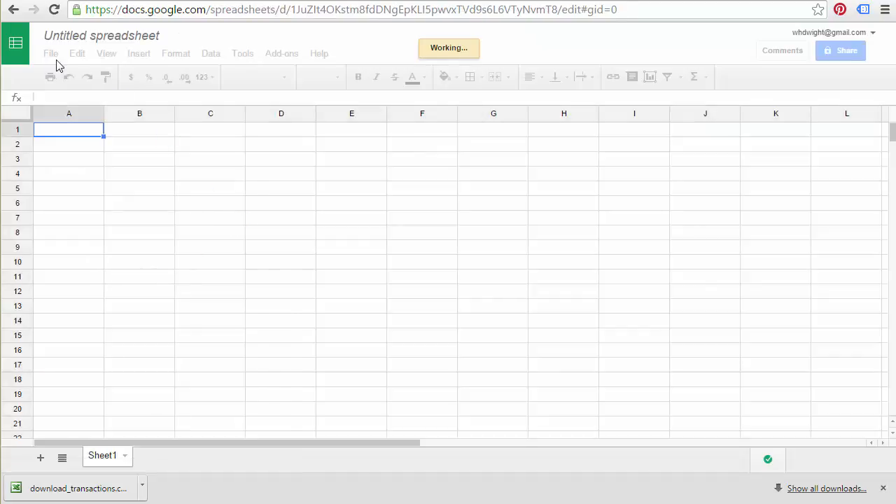
pyautogui.click(51, 55)
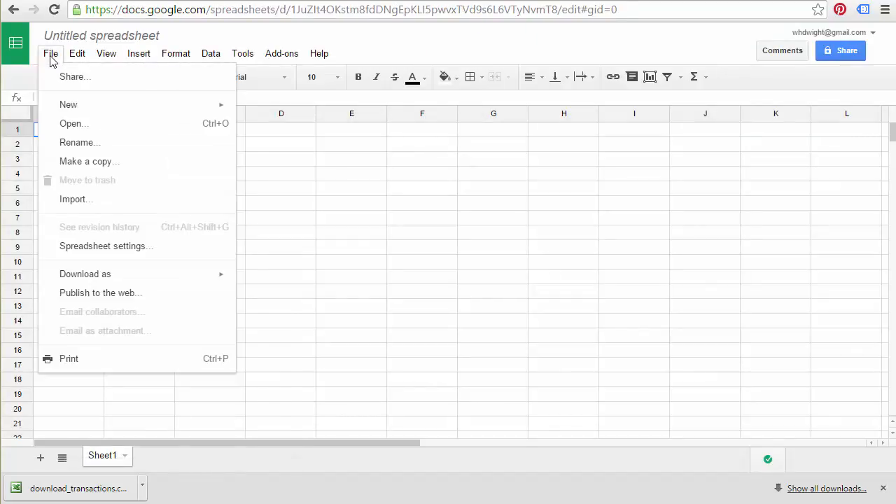
pyautogui.click(76, 201)
pyautogui.click(400, 117)
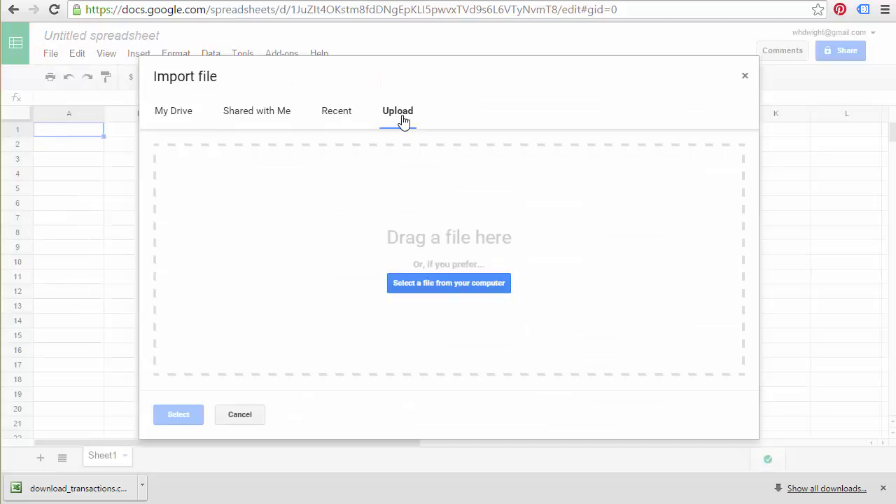
pyautogui.click(424, 283)
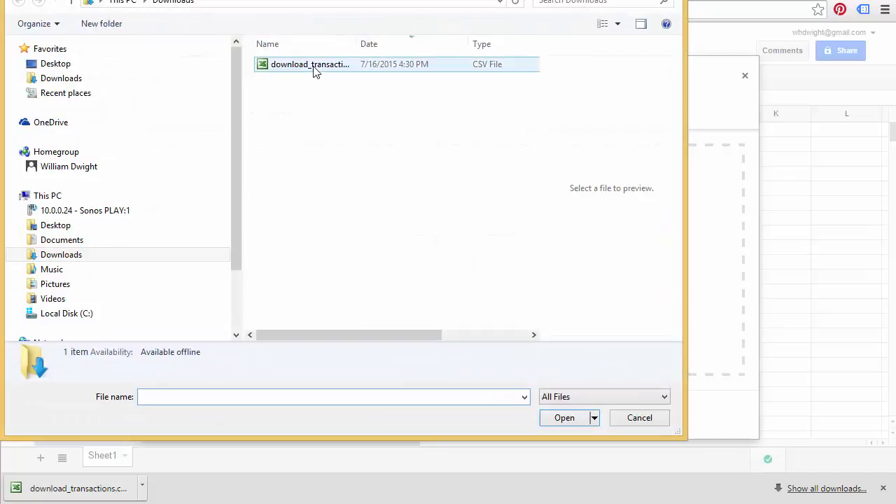
pyautogui.doubleClick(313, 70)
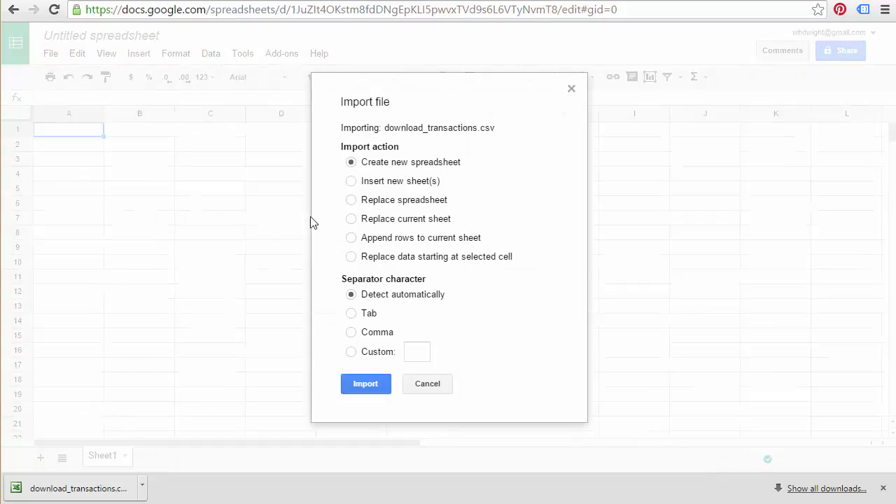
# Step: Import the CSV file with Replace current sheet as the import action and Comma as the separator character
pyautogui.click(351, 218)
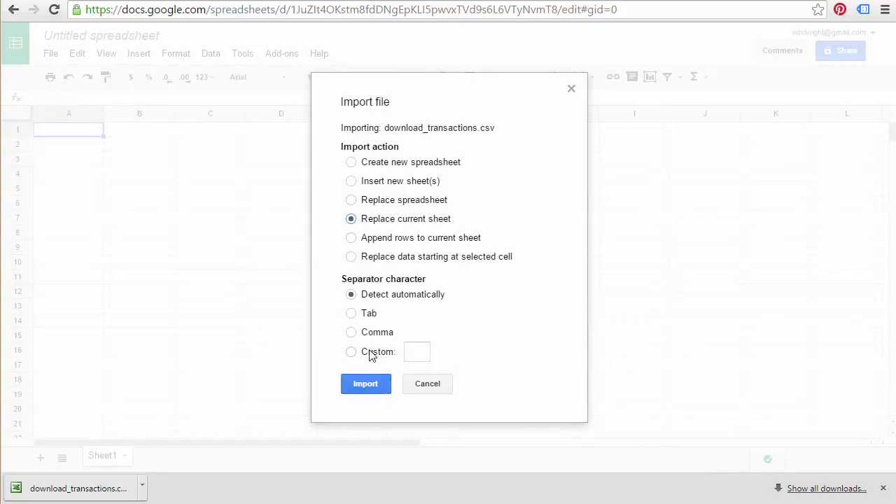
pyautogui.click(352, 333)
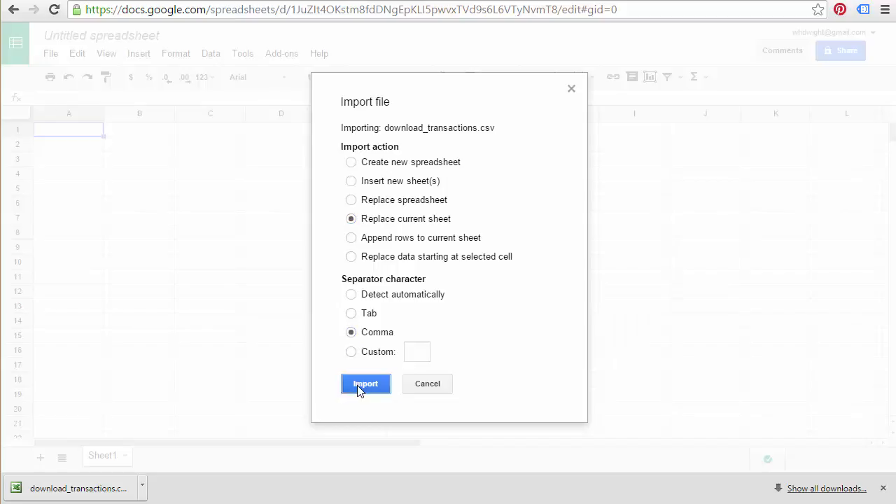
pyautogui.click(360, 385)
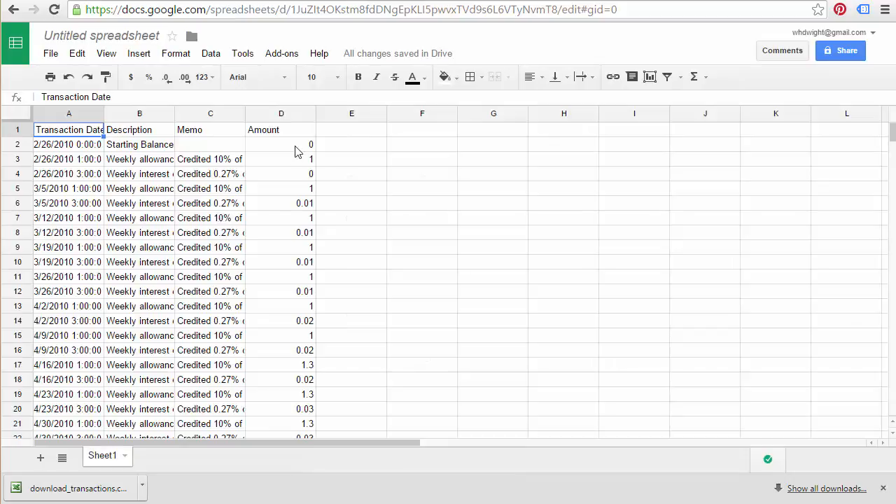
# Step: Add the column headers Allowance in E1 and Interest in F1
pyautogui.click(348, 133)
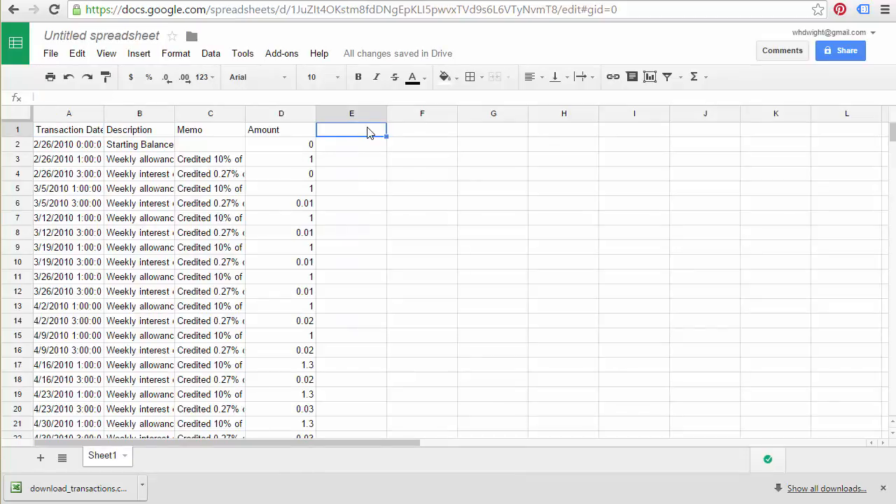
pyautogui.write('Allowance')
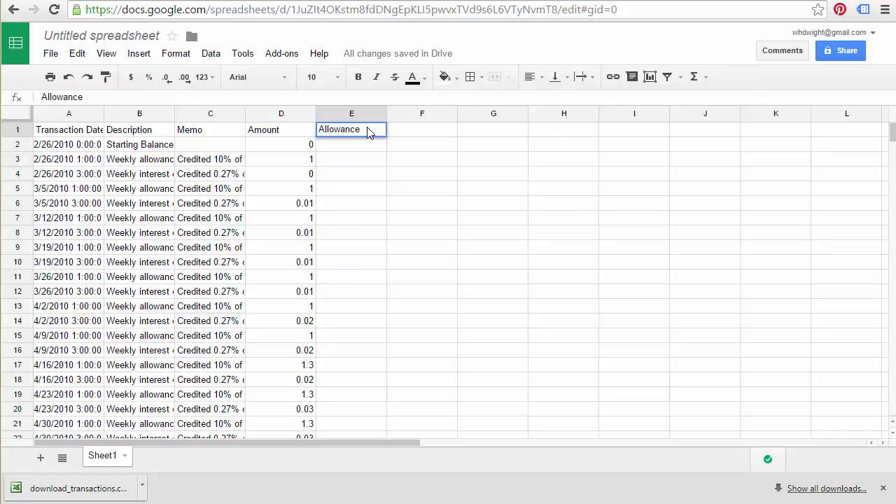
pyautogui.press('Tab')
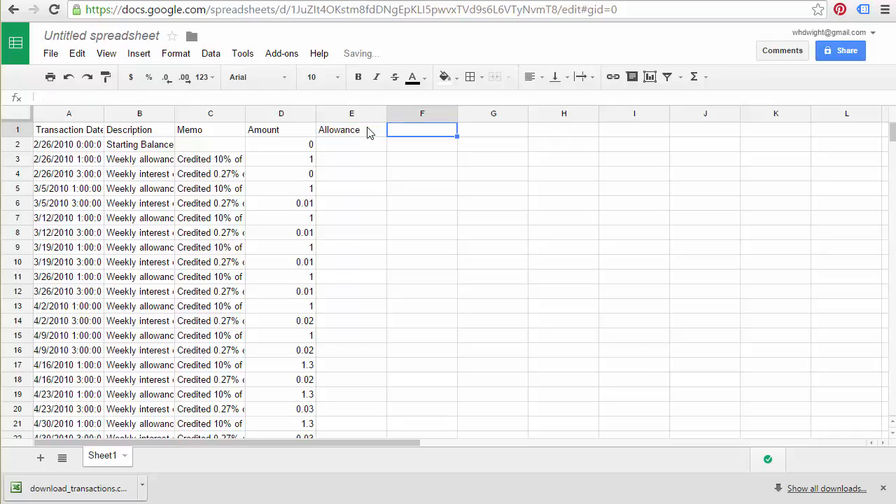
pyautogui.write('Interest')
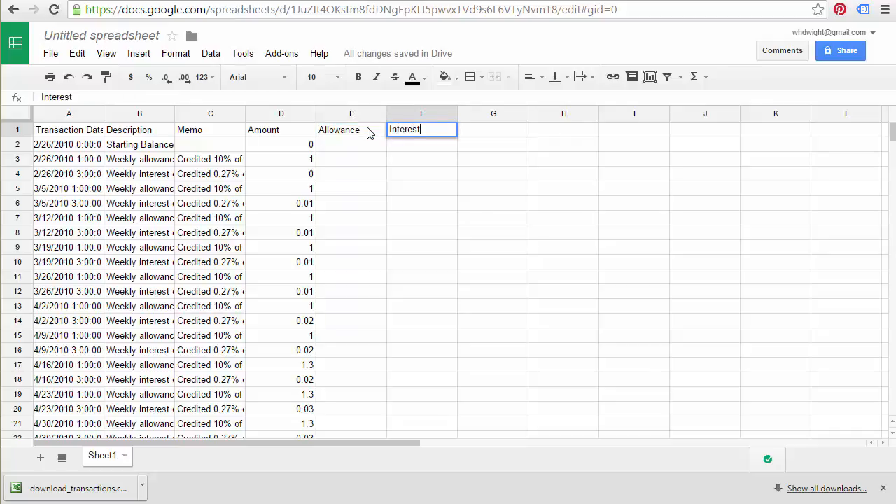
pyautogui.press('Return')
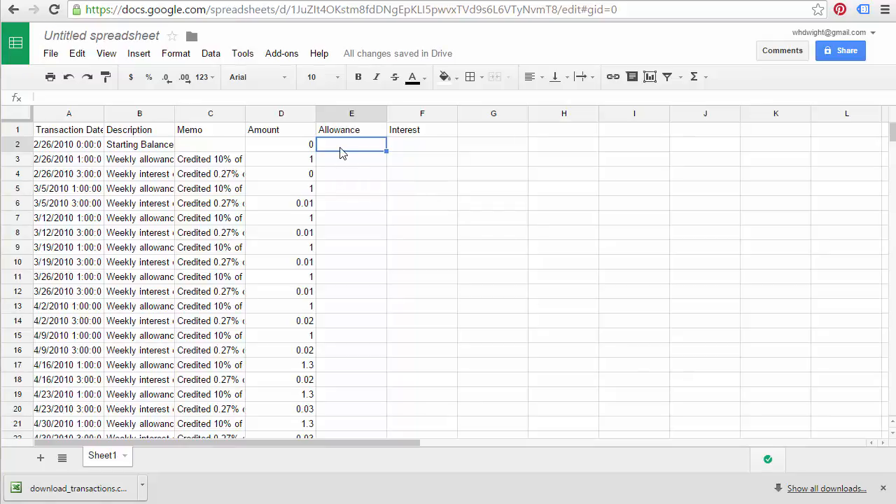
# Step: Enter the formula =IF(REGEXMATCH(B2,".*allowance deposit.*"),D2,0) in cell E2
pyautogui.click(84, 96)
pyautogui.write('=IF(REGEXMATCH(B2,".*allowance deposit.*"),D2,0)')
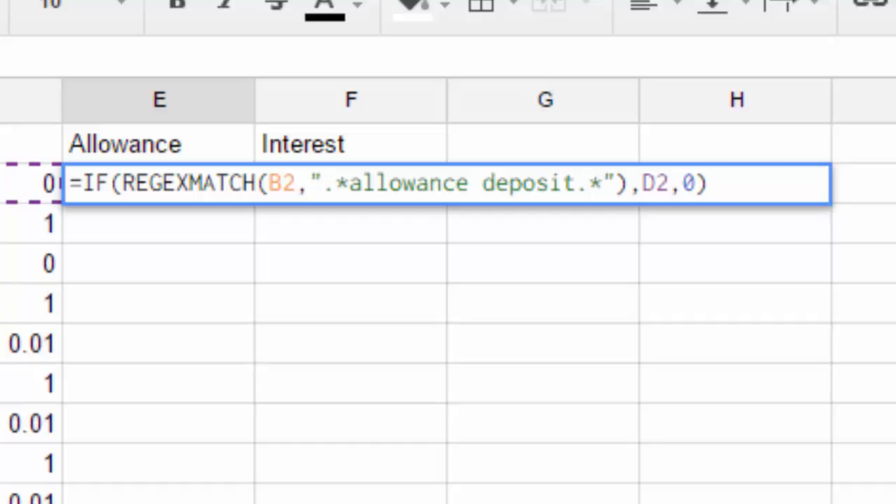
pyautogui.press('Return')
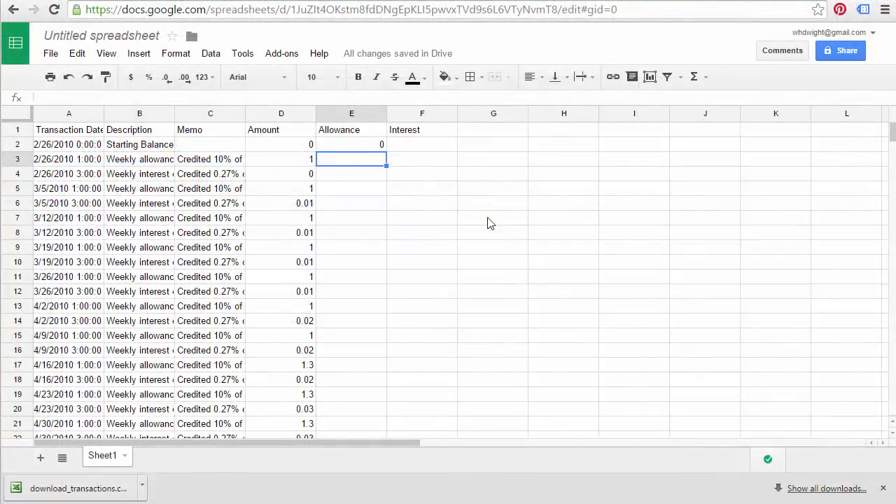
# Step: Enter the formula =IF(REGEXMATCH(B2,".*interest deposit.*"),D2,0) in cell F2
pyautogui.click(412, 148)
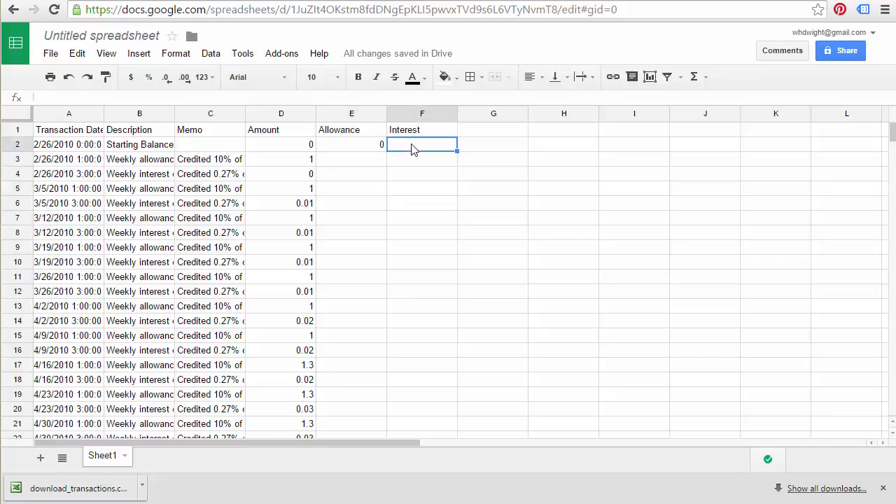
pyautogui.click(179, 97)
pyautogui.write('=IF(REGEXMATCH(B2,".*interest deposit.*"),D2,0)')
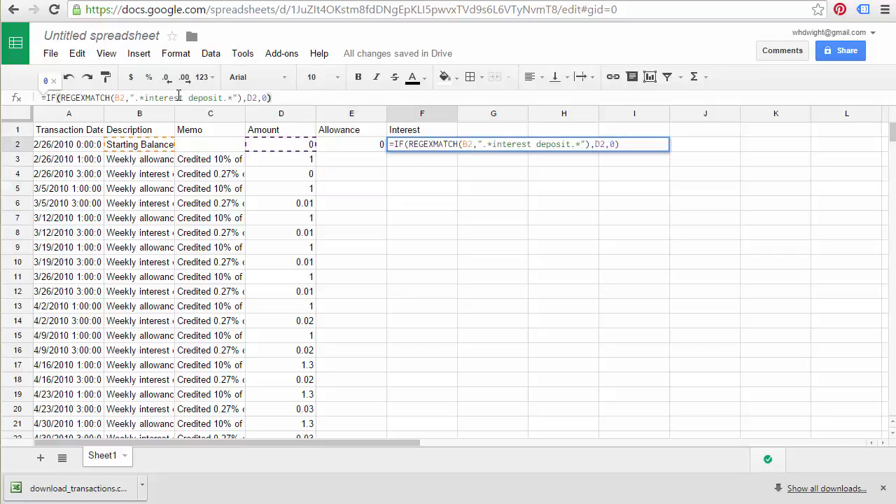
pyautogui.press('Return')
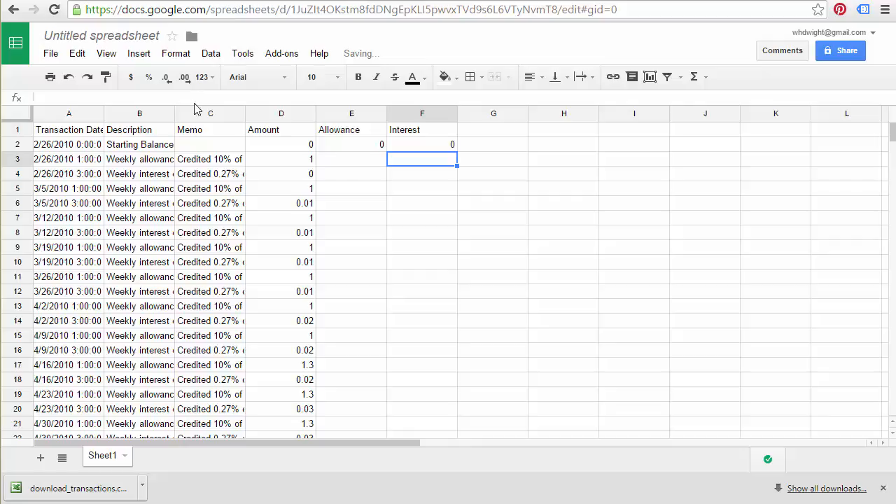
# Step: Fill the Allowance and Interest formulas from row 2 down through row 501
pyautogui.click(349, 144)
pyautogui.scroll(-8, 406, 228)
pyautogui.scroll(-15, 402, 230)
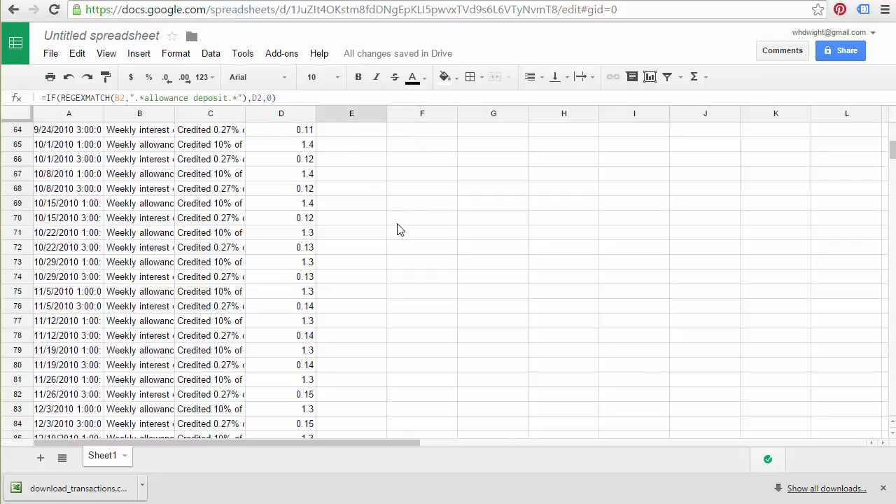
pyautogui.moveTo(893, 172); pyautogui.dragTo(881, 276)
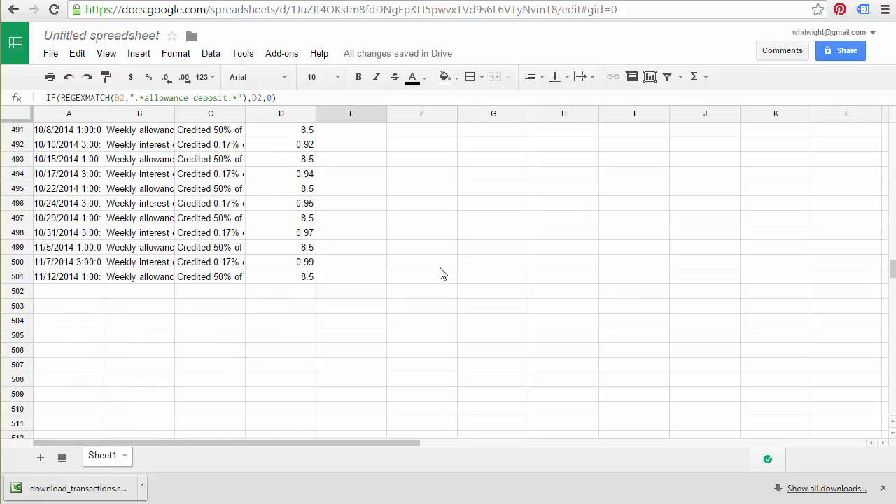
pyautogui.keyDown('shift'); pyautogui.click(426, 279); pyautogui.keyUp('shift')
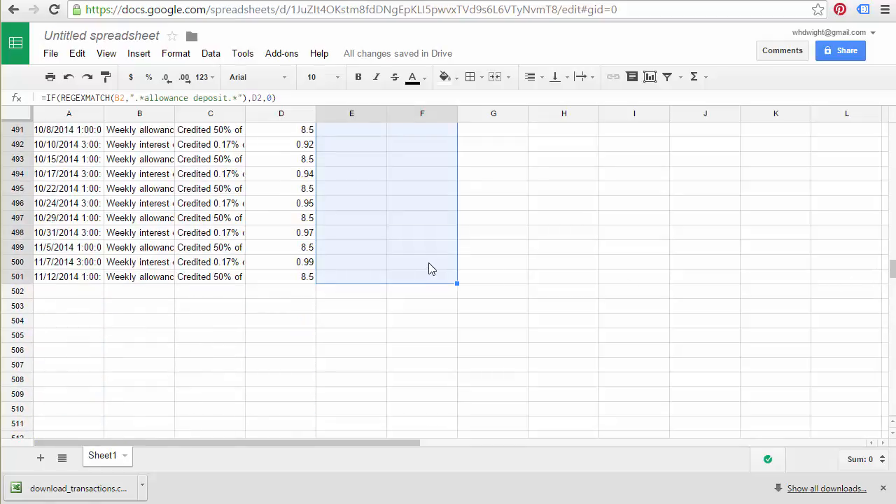
pyautogui.hotkey('ctrl', 'd')
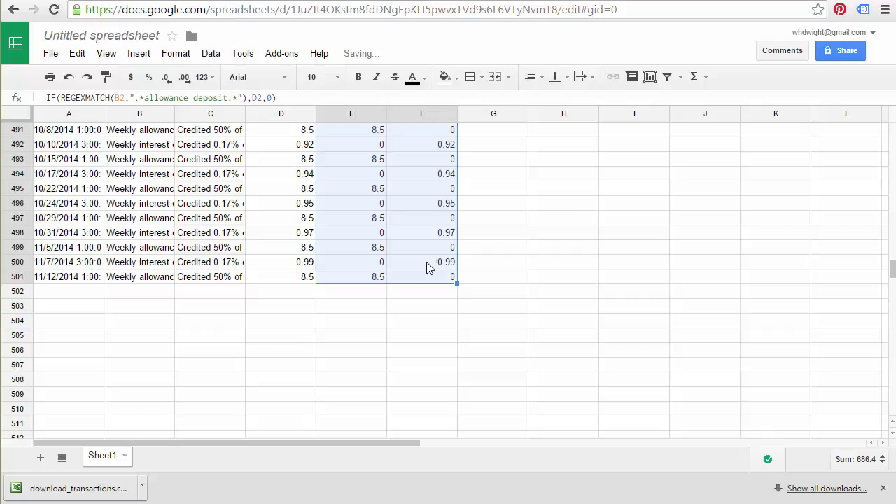
# Step: Total the Allowance column in cell E502 with the formula =SUM(E2:E501)
pyautogui.click(371, 292)
pyautogui.click(693, 77)
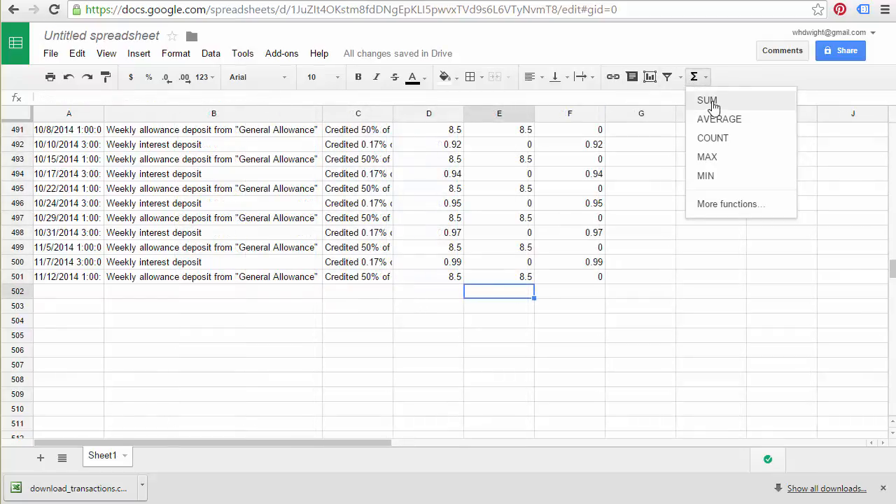
pyautogui.click(713, 102)
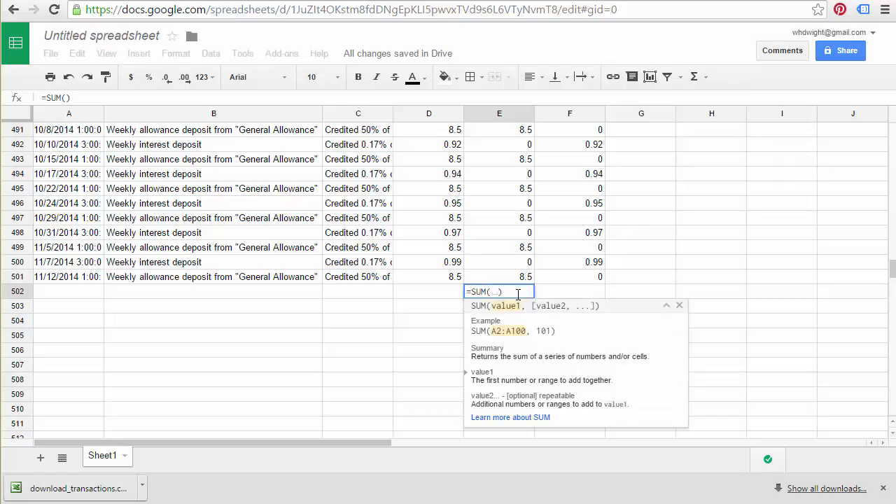
pyautogui.write('E2:')
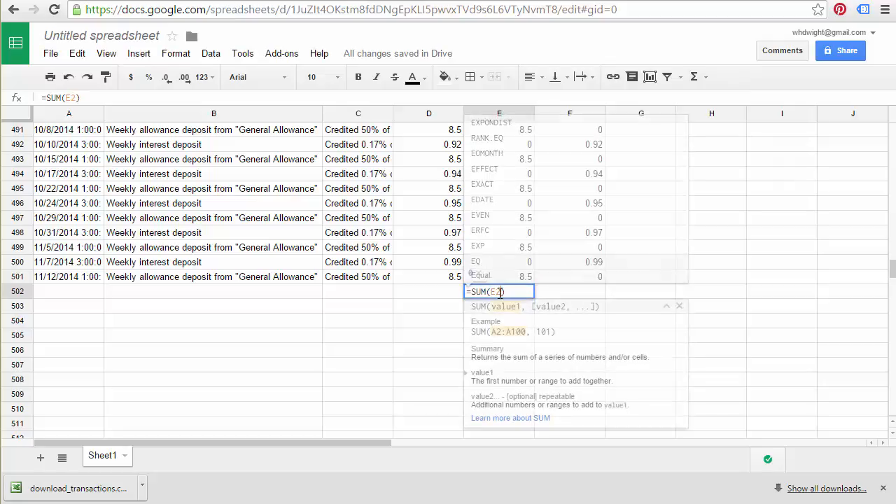
pyautogui.write('E501')
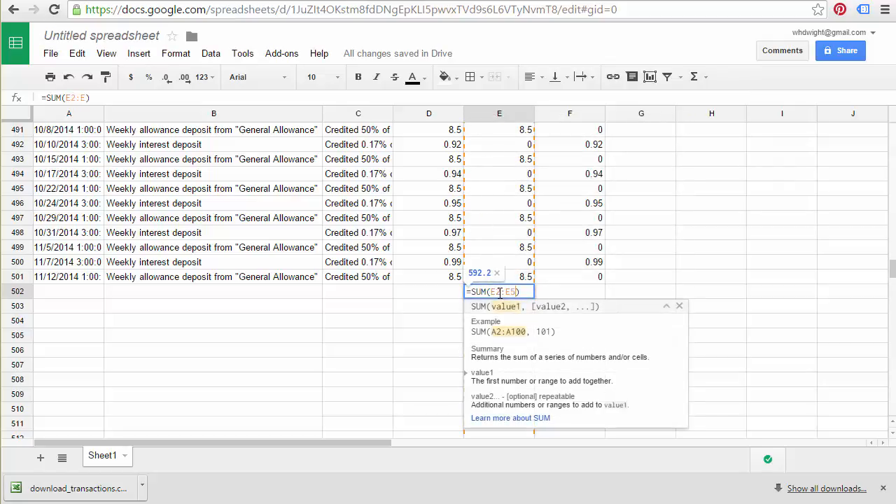
pyautogui.press('Return')
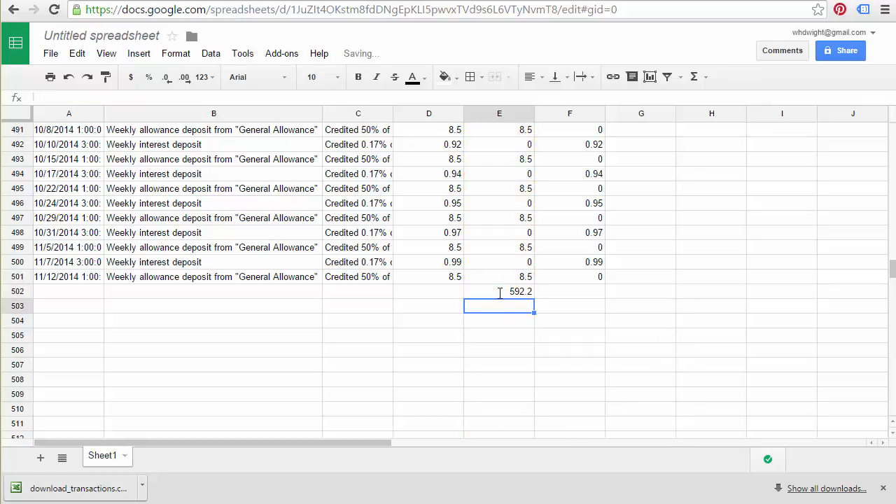
# Step: Total the Interest column in cell F502 with the formula =SUM(F2:F501)
pyautogui.click(560, 294)
pyautogui.click(695, 79)
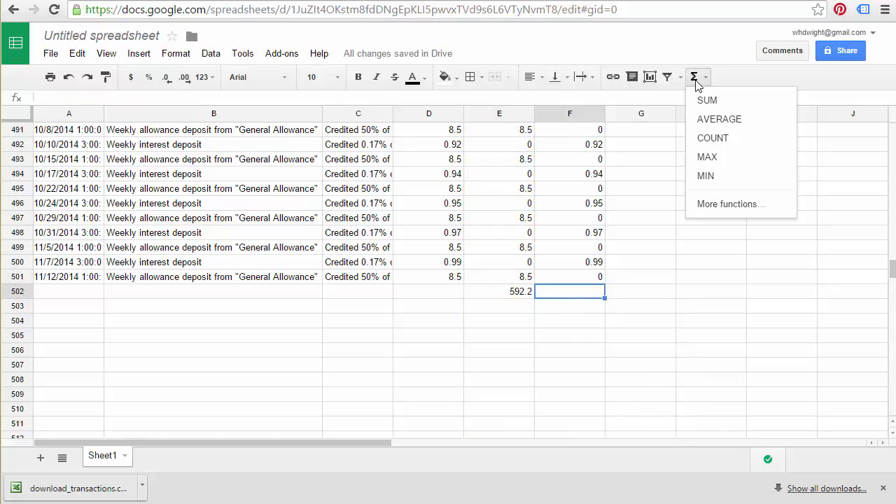
pyautogui.click(709, 102)
pyautogui.write('F2:')
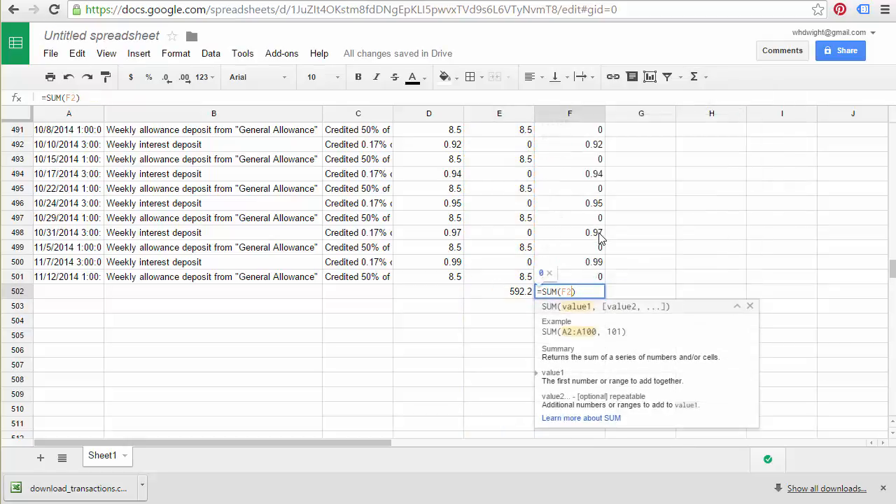
pyautogui.write('F501')
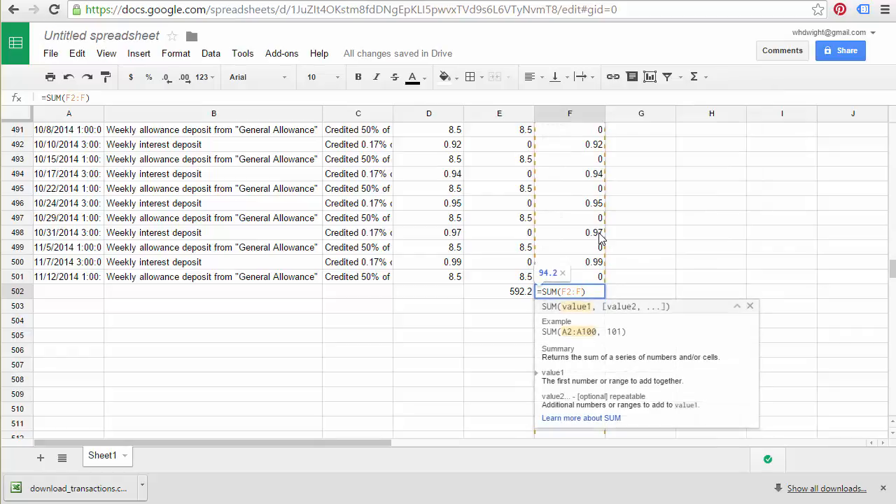
pyautogui.press('Return')
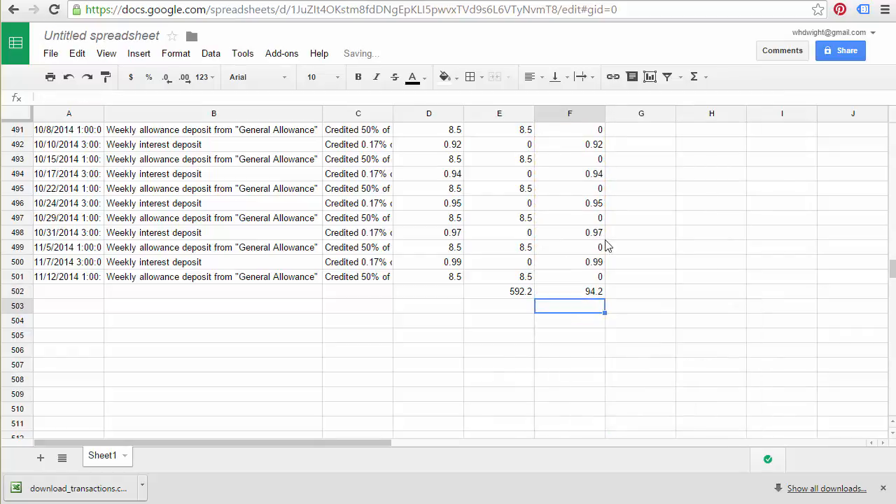
# Step: Format the Allowance and Interest values from row 2 through the totals in row 502 as dollar currency
pyautogui.click(524, 295)
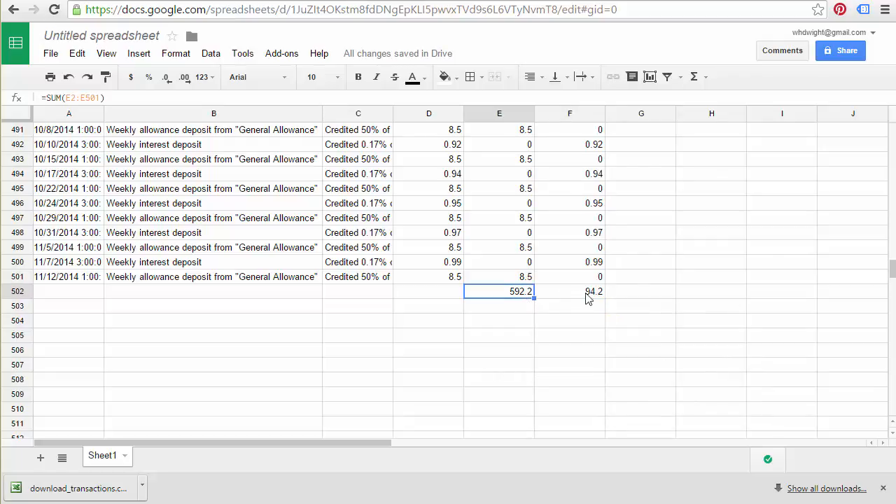
pyautogui.moveTo(892, 269); pyautogui.dragTo(892, 126)
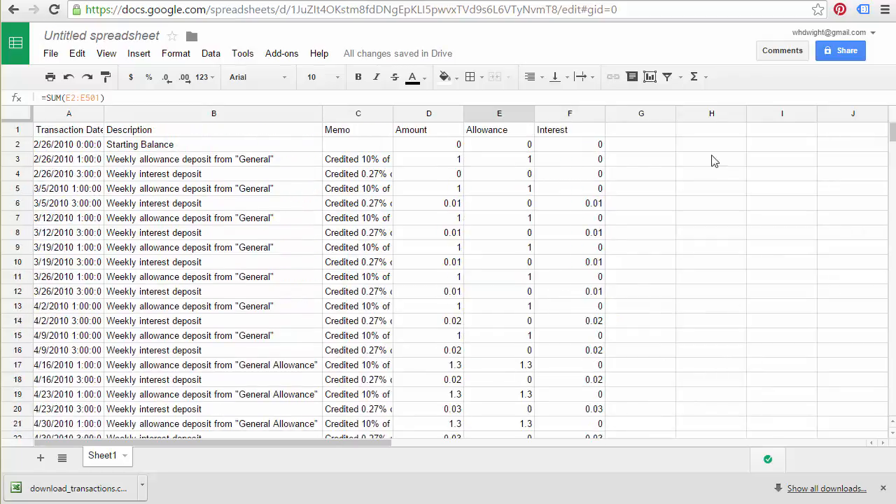
pyautogui.keyDown('shift'); pyautogui.click(574, 145); pyautogui.keyUp('shift')
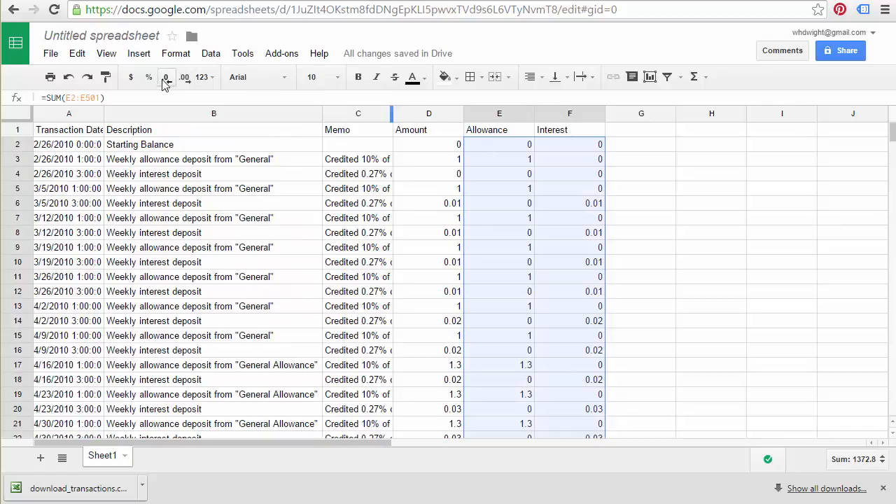
pyautogui.click(131, 78)
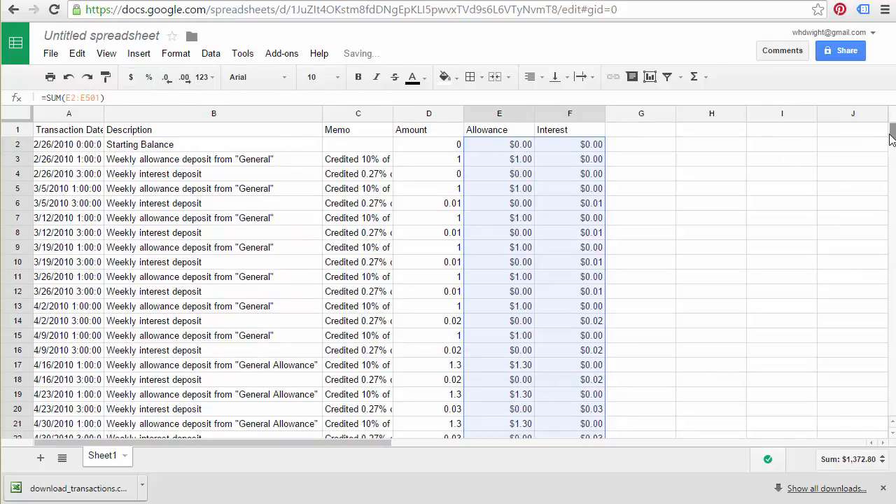
# Step: Make the Allowance and Interest totals in E502:F502 bold
pyautogui.moveTo(893, 134); pyautogui.dragTo(864, 276)
pyautogui.moveTo(504, 324); pyautogui.dragTo(549, 329)
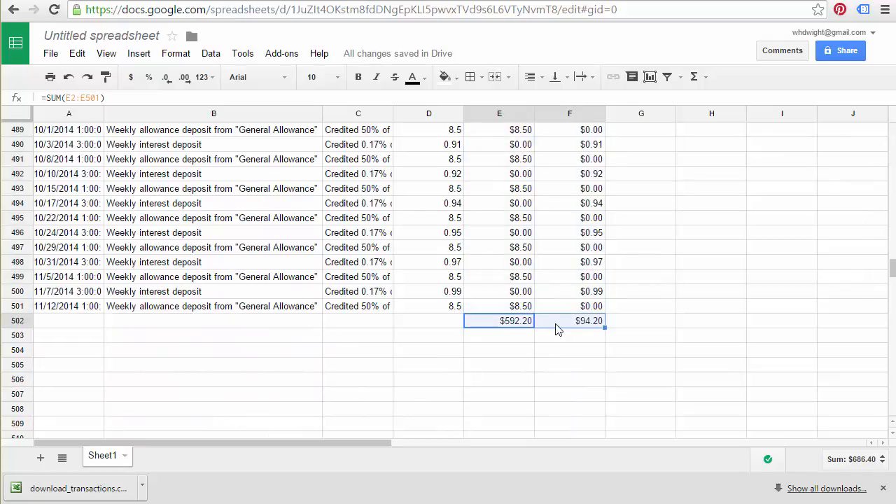
pyautogui.hotkey('ctrl', 'b')
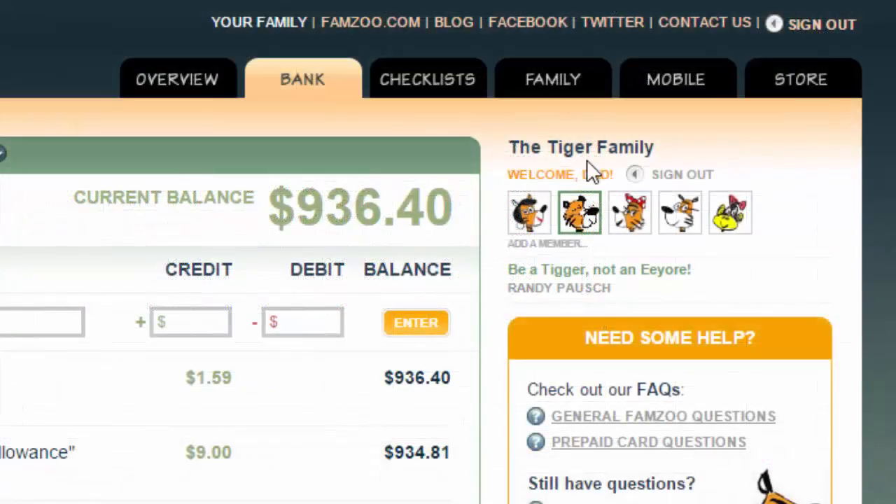
pyautogui.click(685, 32)
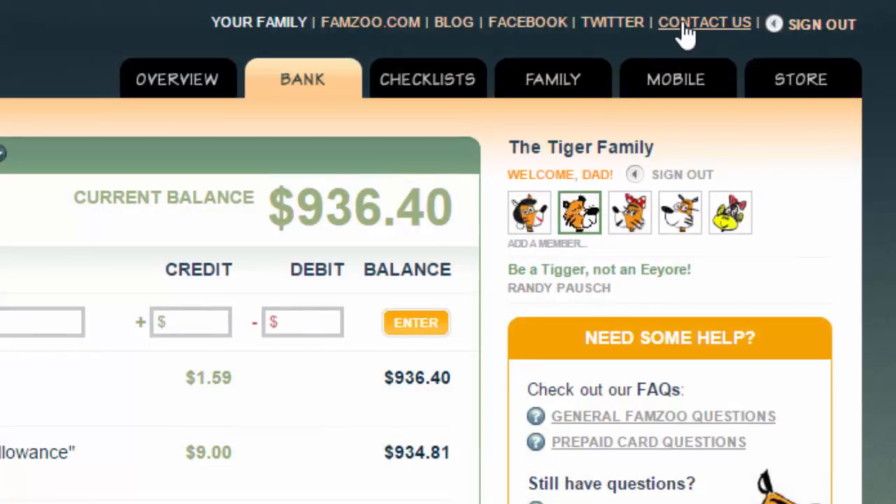